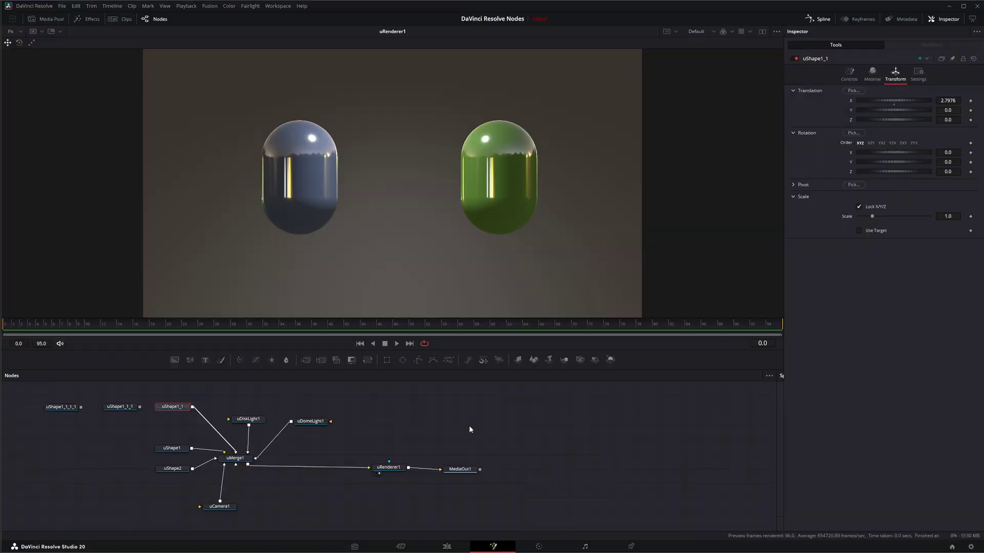
Step: Preview the uShape1_1, uShape1_1_1 and uShape1_1_1_1 nodes one by one in the viewer, and return to the uRenderer1 view
{"action": "left_click", "coordinate": [38, 408]}
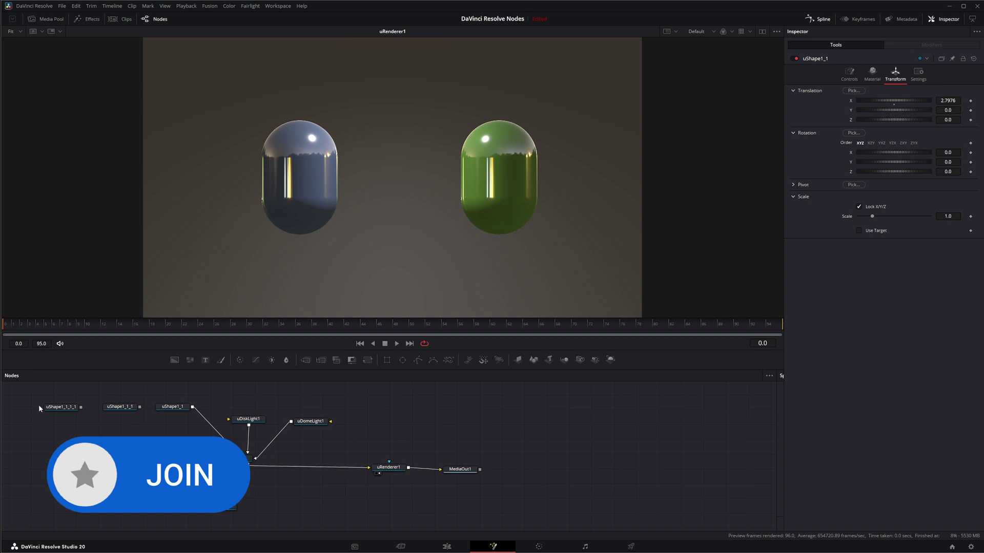
{"action": "left_click", "coordinate": [179, 409]}
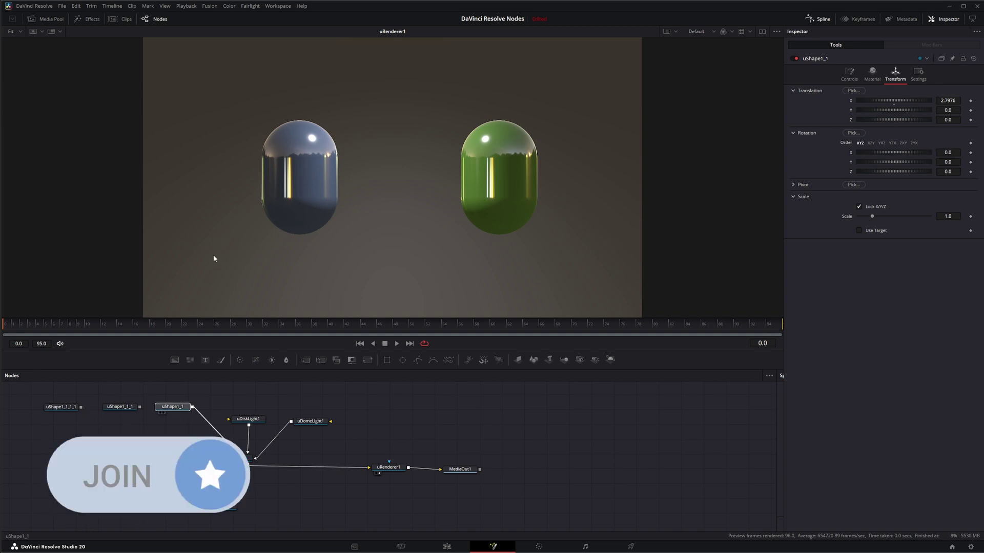
{"action": "key", "text": "1"}
{"action": "left_click", "coordinate": [119, 406]}
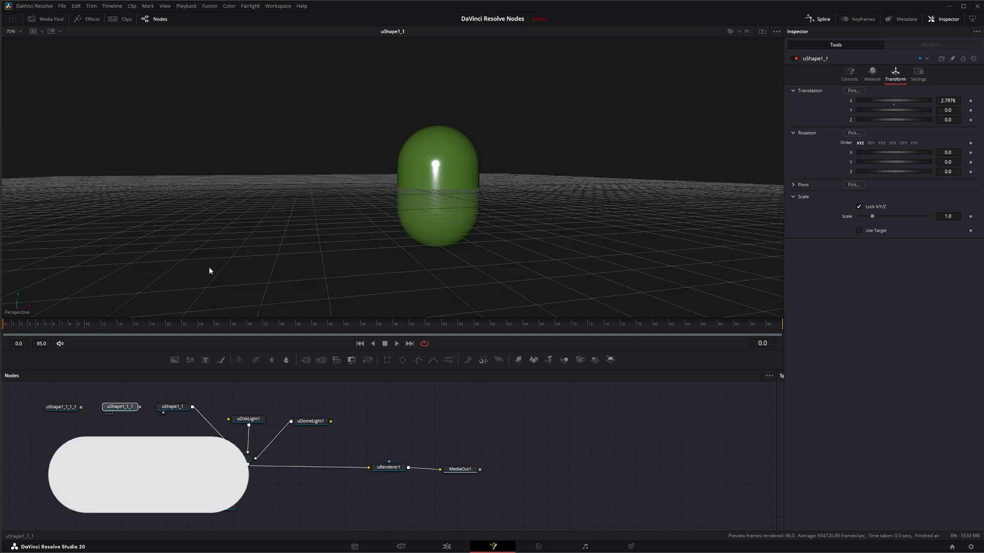
{"action": "key", "text": "1"}
{"action": "left_click_drag", "start_coordinate": [83, 383], "coordinate": [70, 401]}
{"action": "key", "text": "1"}
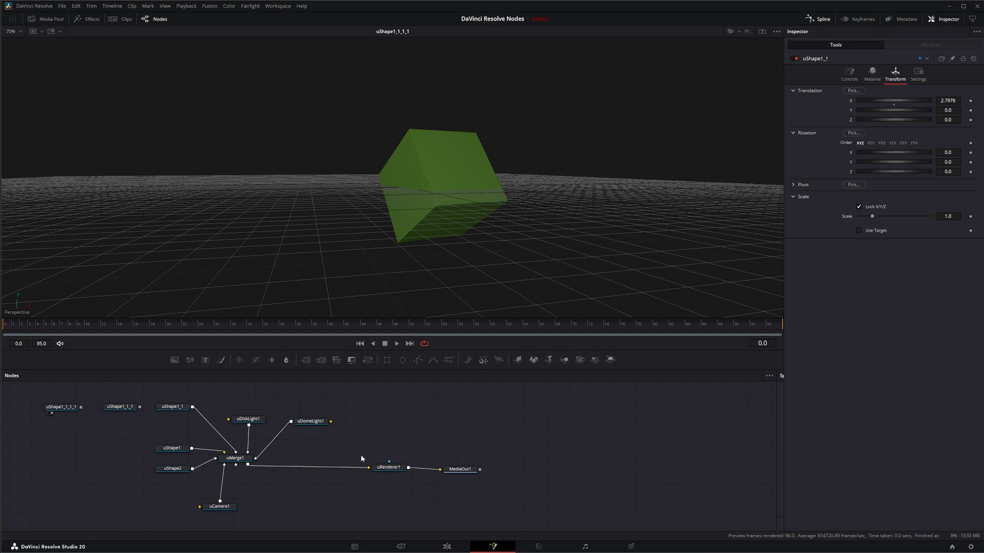
{"action": "left_click_drag", "start_coordinate": [389, 468], "coordinate": [405, 257]}
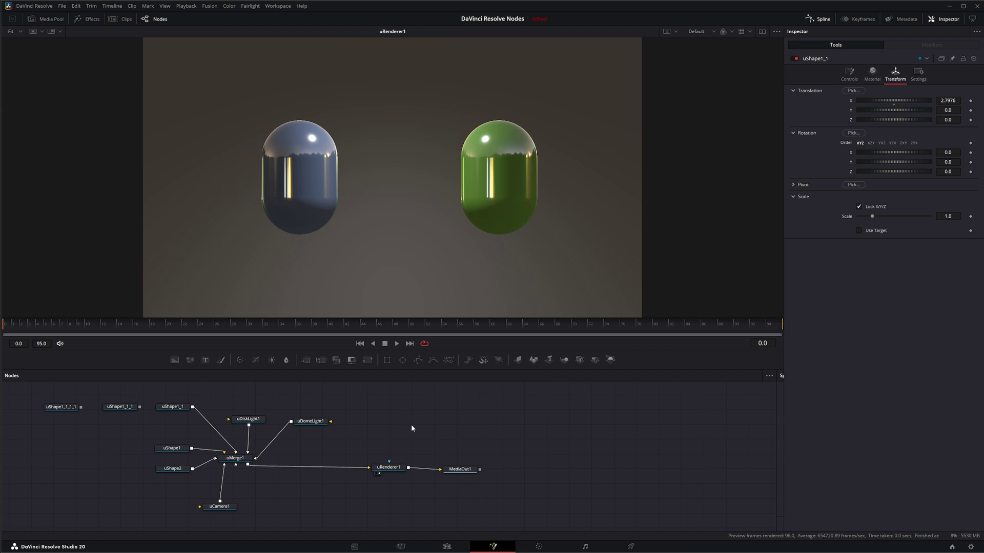
Step: Add a uSwitch node and place it below the uShape1_1_1 node
{"action": "key", "text": "shift+space"}
{"action": "type", "text": "usw"}
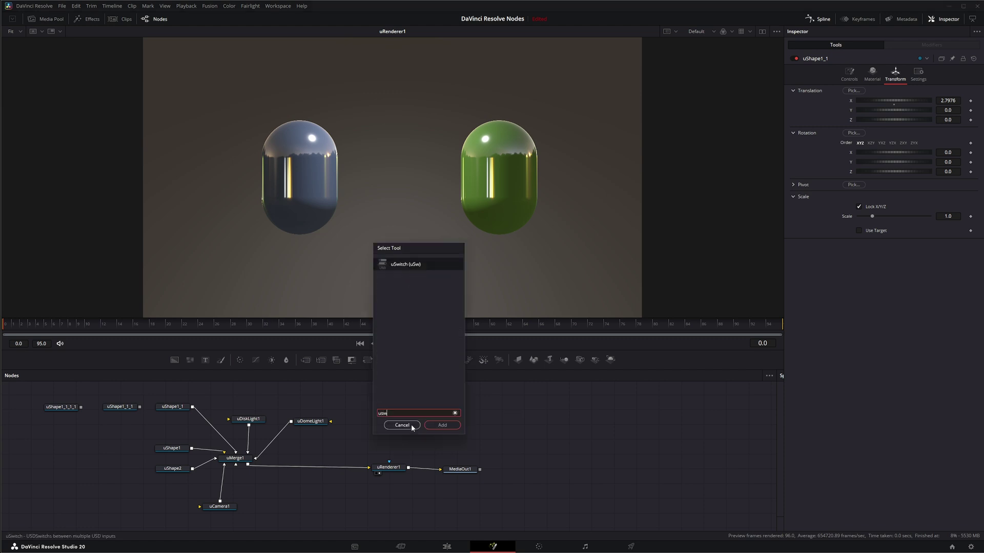
{"action": "key", "text": "Return"}
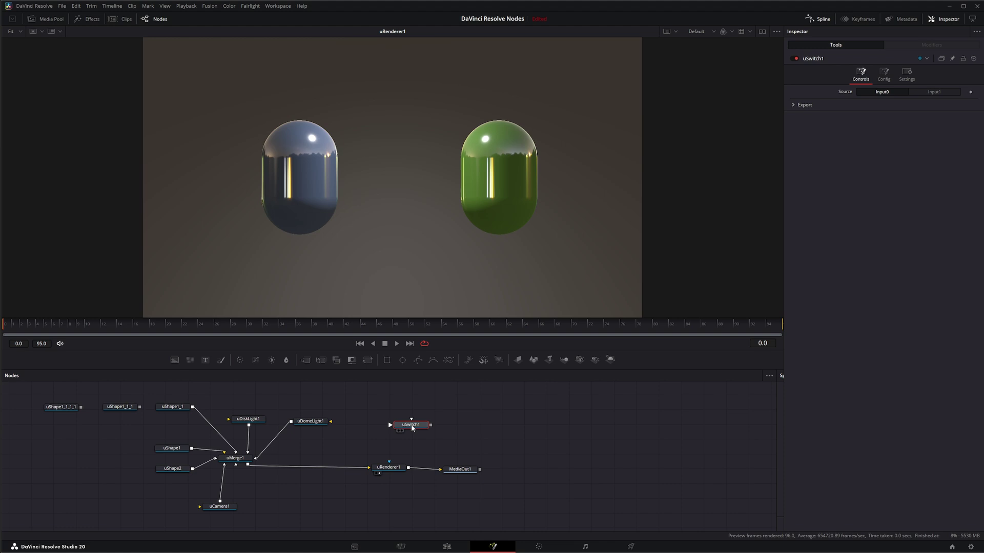
{"action": "left_click_drag", "start_coordinate": [413, 428], "coordinate": [119, 445]}
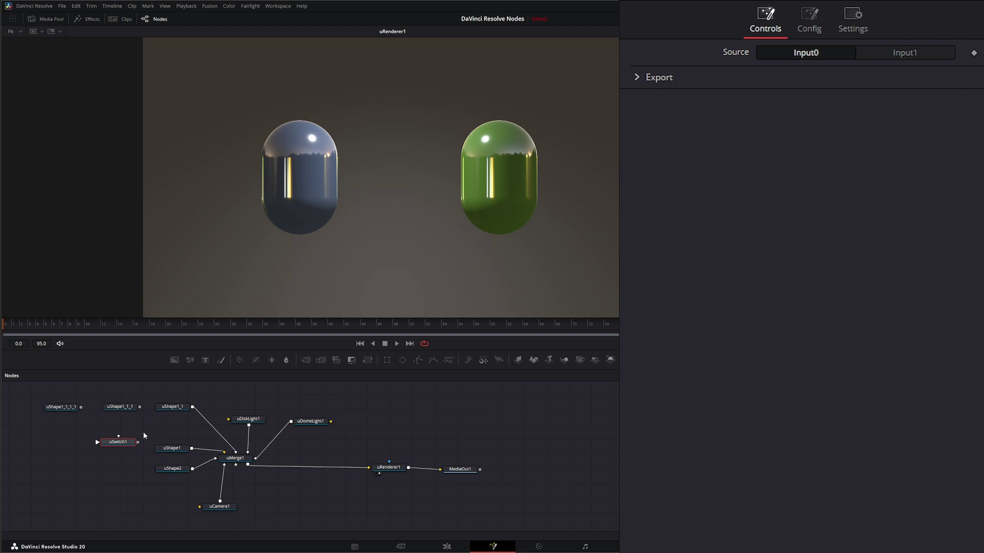
Step: Connect uShape1_1 and uShape1_1_1 to uSwitch1 as its two inputs, and feed the switch into uMerge1 in place of uShape1_1
{"action": "left_click_drag", "start_coordinate": [235, 453], "coordinate": [100, 442]}
{"action": "left_click_drag", "start_coordinate": [140, 407], "coordinate": [235, 453]}
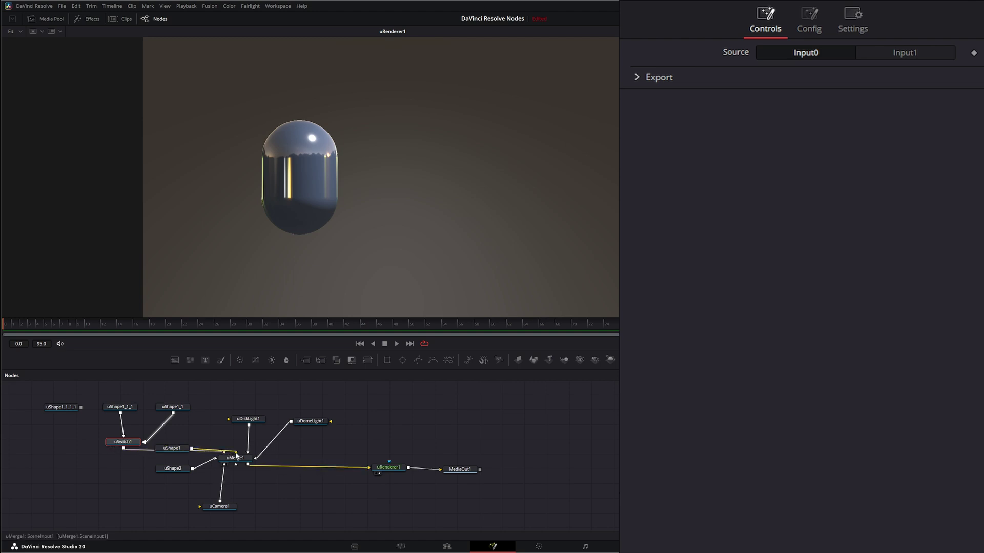
{"action": "left_click_drag", "start_coordinate": [125, 442], "coordinate": [146, 426]}
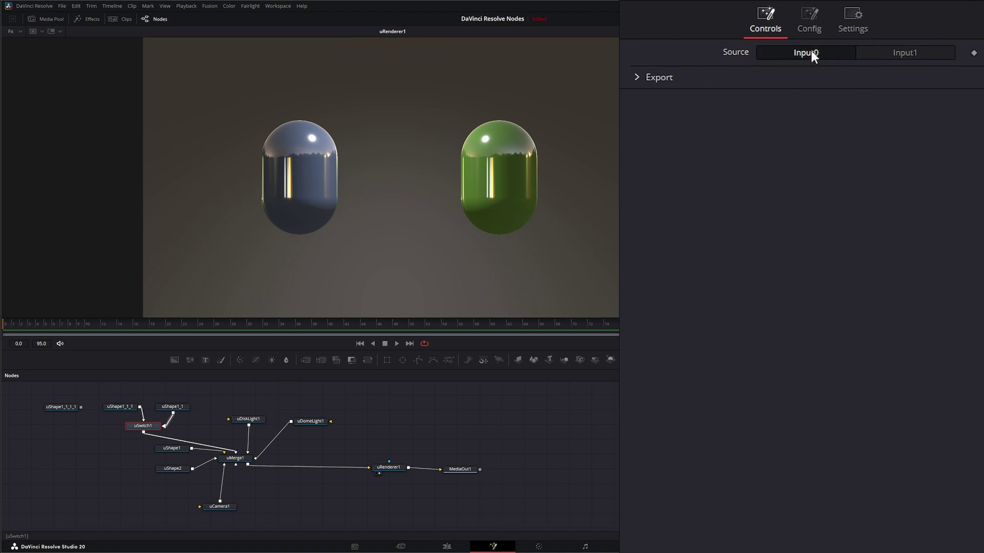
Step: Toggle the uSwitch1 source between Input0 and Input1 to compare the two shapes in the render
{"action": "left_click", "coordinate": [914, 52]}
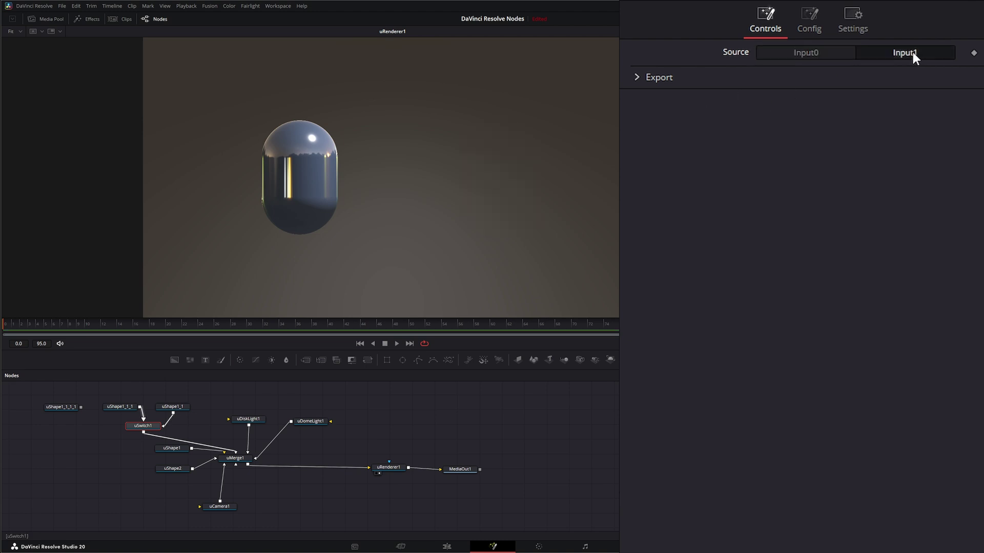
{"action": "left_click", "coordinate": [911, 50]}
{"action": "left_click", "coordinate": [913, 53]}
{"action": "left_click", "coordinate": [820, 54]}
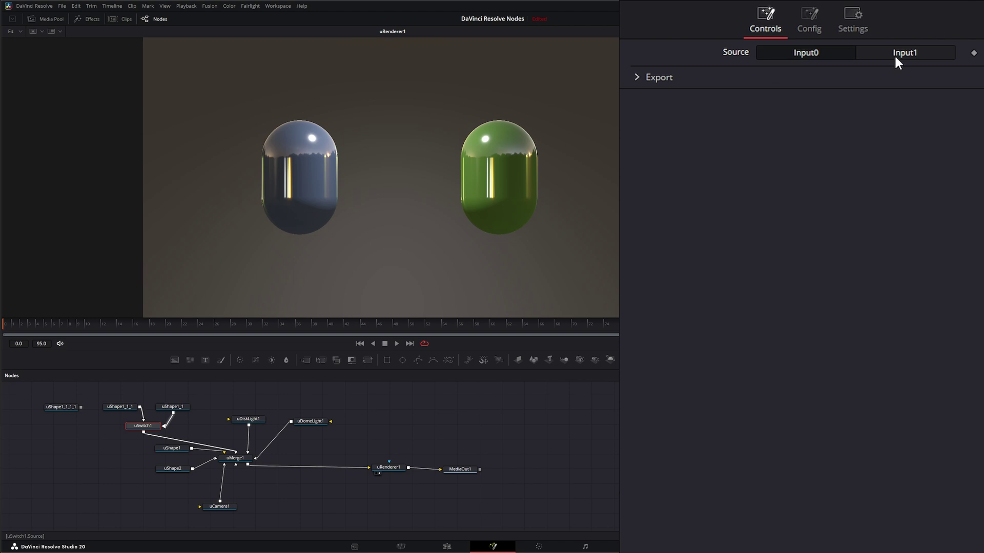
{"action": "left_click", "coordinate": [908, 54]}
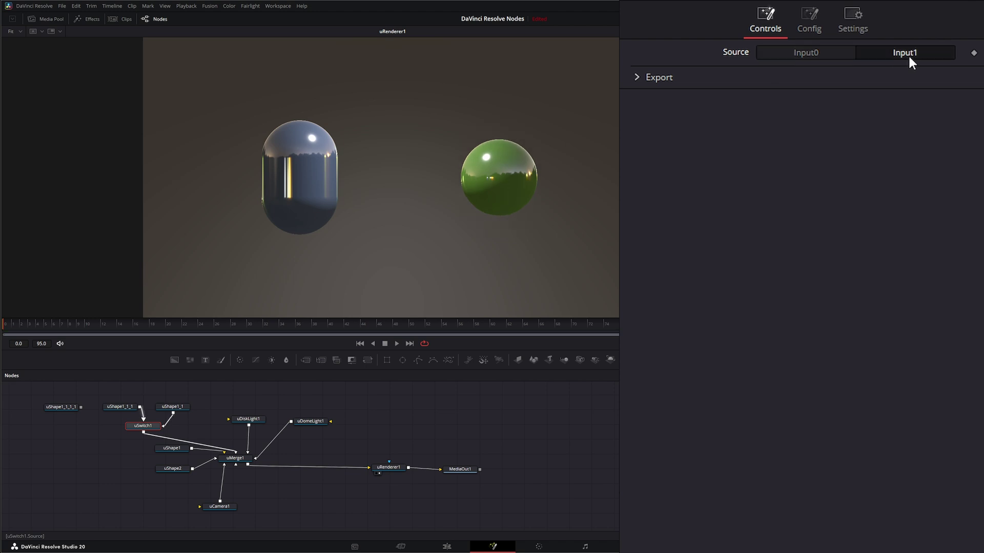
Step: Set the number of inputs on uSwitch1 to 3 and connect uShape1_1_1_1 to the added input
{"action": "left_click", "coordinate": [810, 17]}
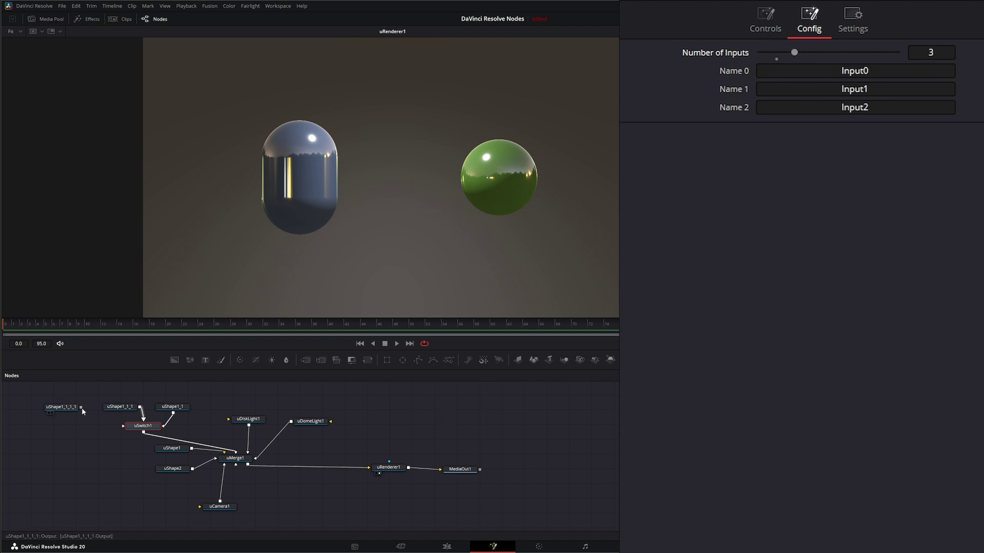
{"action": "left_click_drag", "start_coordinate": [81, 408], "coordinate": [131, 434]}
Step: Cycle the uSwitch1 source through Input2, Input0 and Input1 to compare the three shapes, finishing on Input0
{"action": "left_click", "coordinate": [764, 20]}
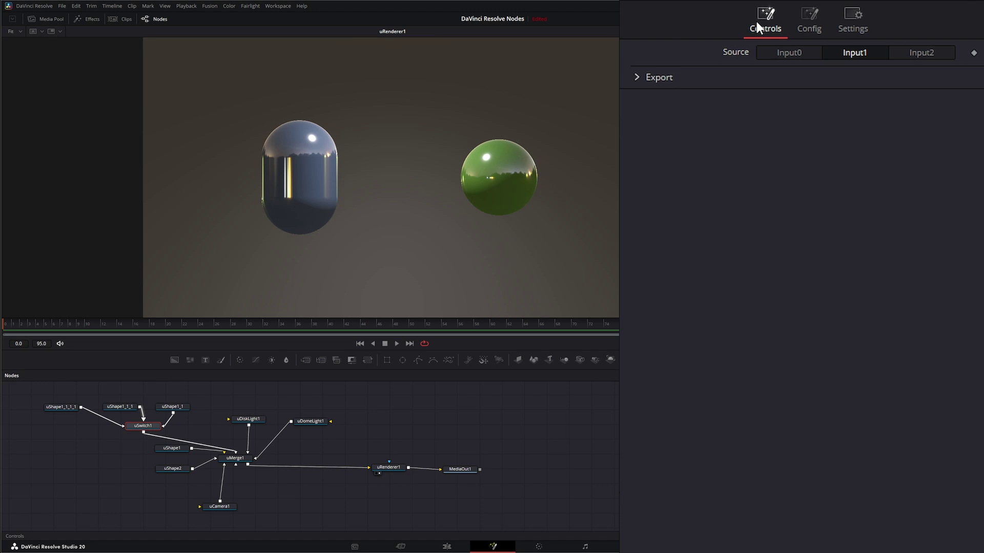
{"action": "left_click", "coordinate": [922, 52]}
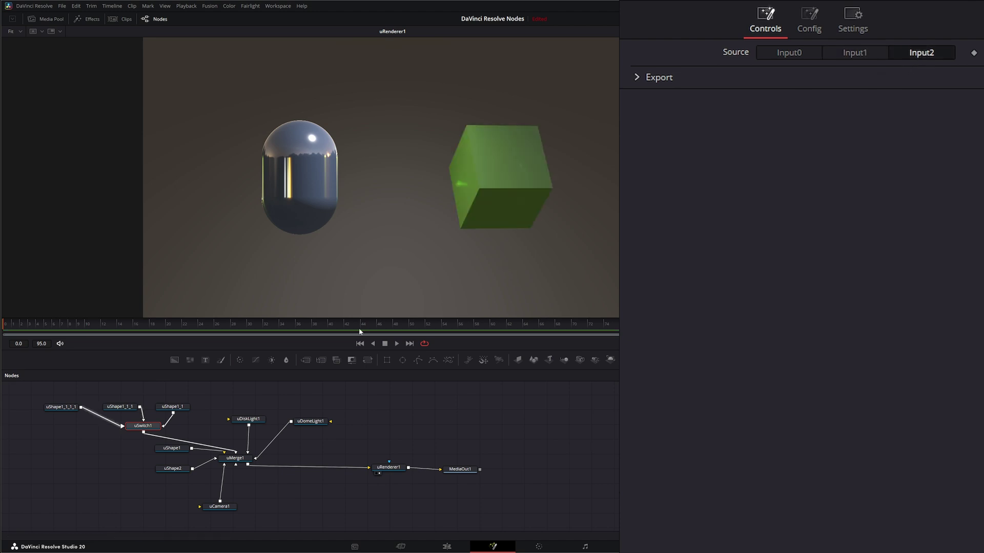
{"action": "left_click", "coordinate": [791, 54]}
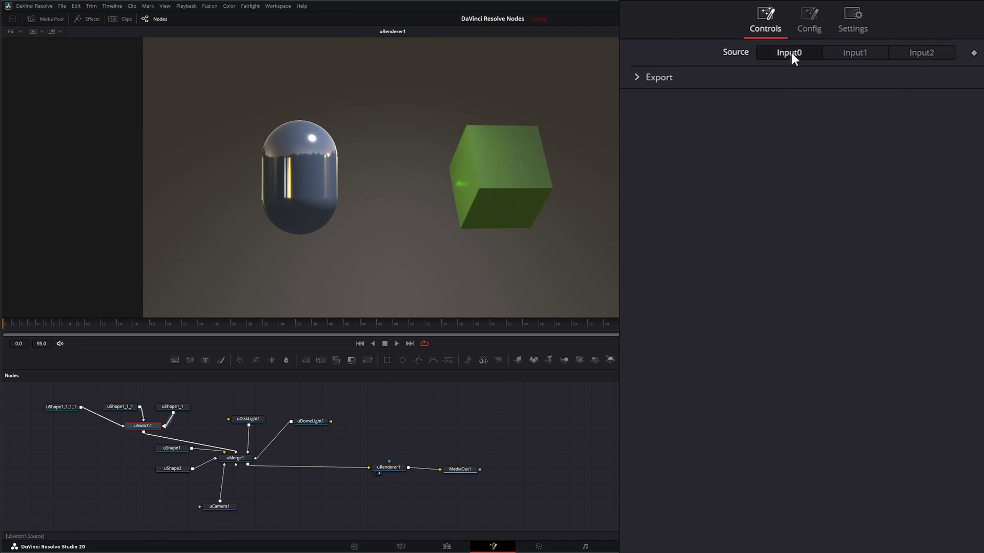
{"action": "left_click", "coordinate": [855, 52]}
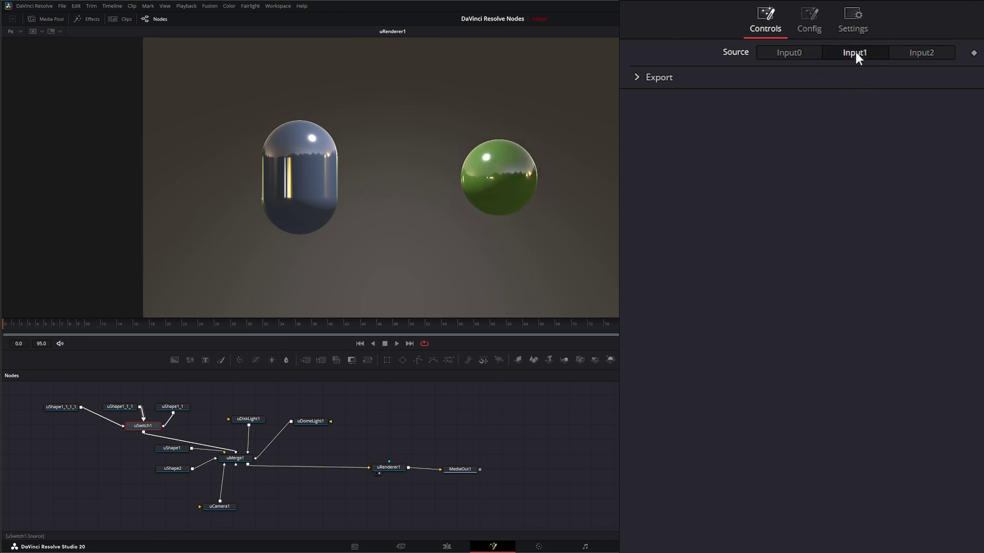
{"action": "left_click", "coordinate": [929, 52]}
{"action": "left_click", "coordinate": [798, 54]}
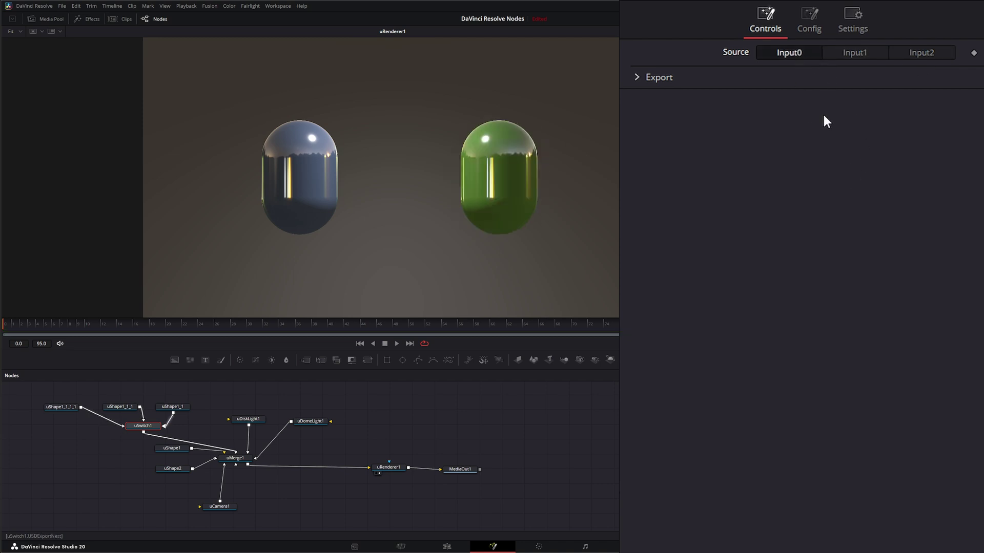
Step: Rename the three uSwitch1 inputs as Capsule, Sphere and Cube
{"action": "left_click", "coordinate": [816, 15]}
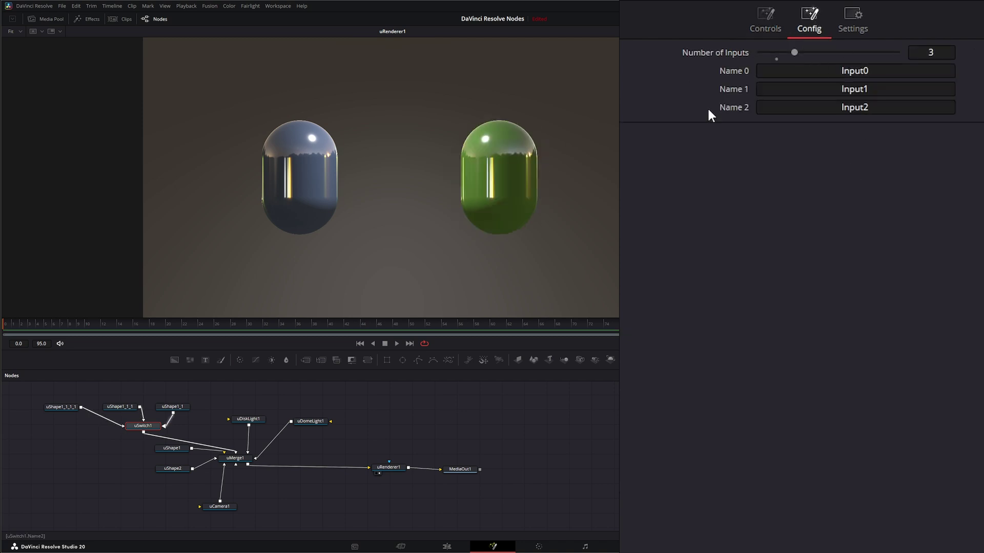
{"action": "left_click_drag", "start_coordinate": [881, 76], "coordinate": [811, 71]}
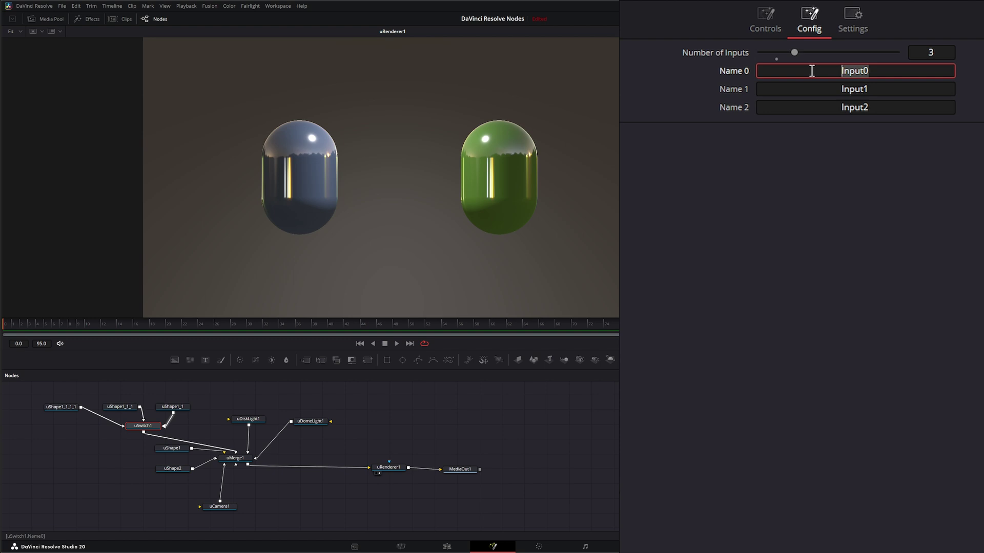
{"action": "type", "text": "Capsule"}
{"action": "key", "text": "Tab"}
{"action": "type", "text": "Sphe"}
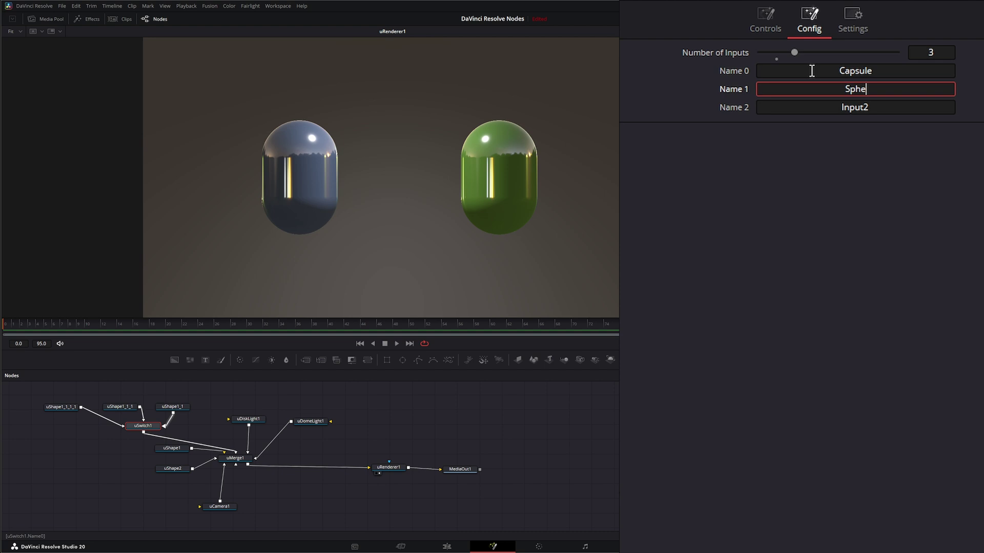
{"action": "type", "text": "re"}
{"action": "key", "text": "Tab"}
{"action": "type", "text": "Cub"}
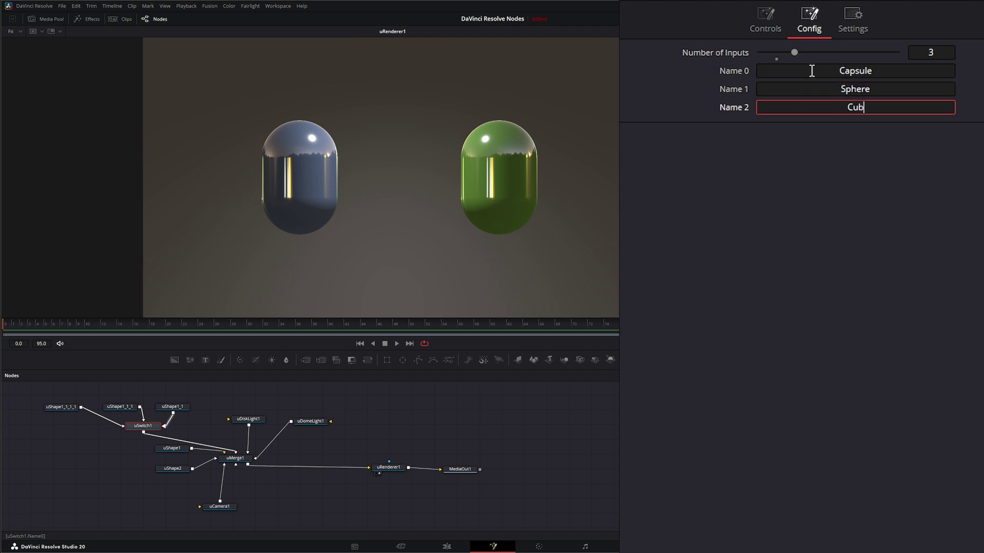
{"action": "type", "text": "e"}
{"action": "key", "text": "Tab"}
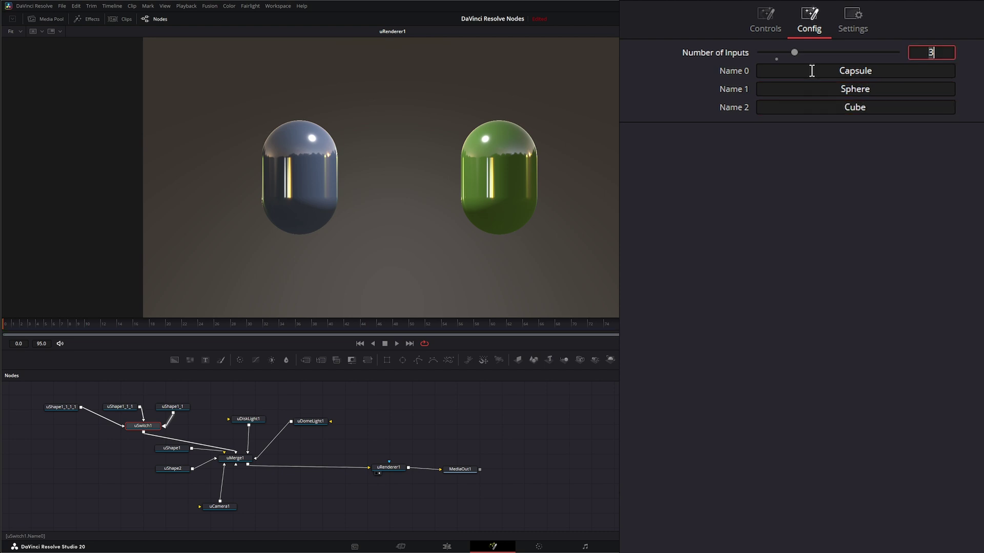
Step: Cycle the source through Sphere, Cube and back to Capsule, and check the Export options of uSwitch1
{"action": "left_click", "coordinate": [775, 28]}
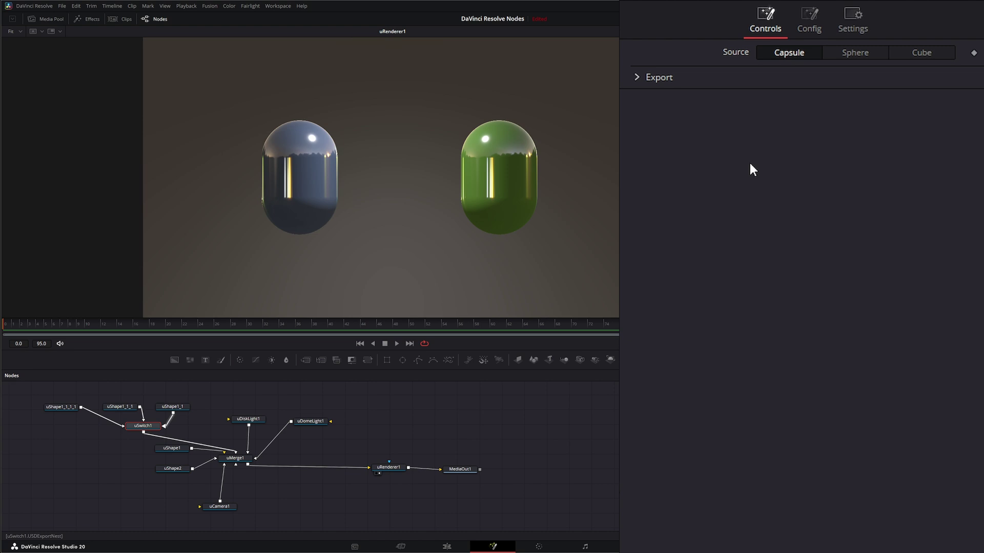
{"action": "left_click", "coordinate": [859, 53]}
{"action": "left_click", "coordinate": [910, 55]}
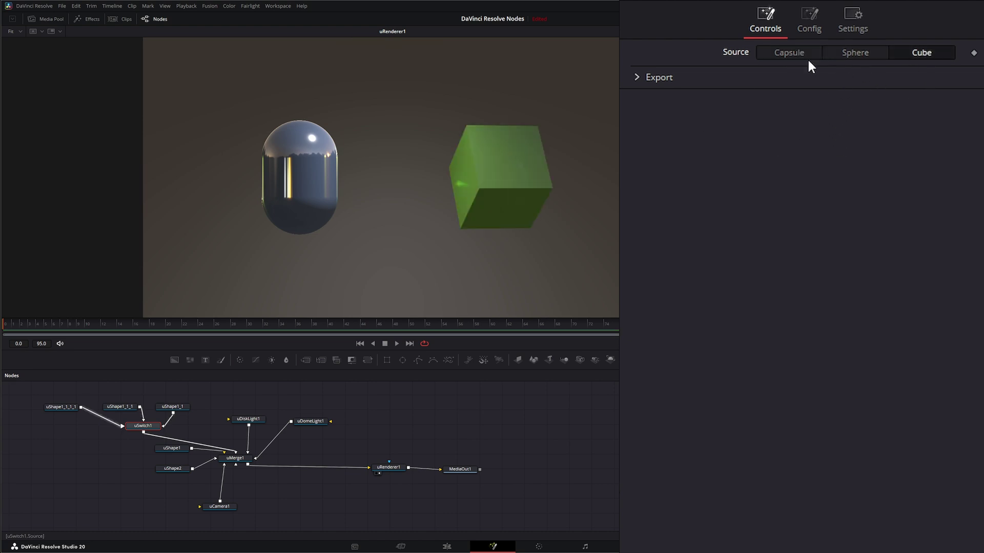
{"action": "left_click", "coordinate": [789, 54]}
{"action": "left_click", "coordinate": [640, 83]}
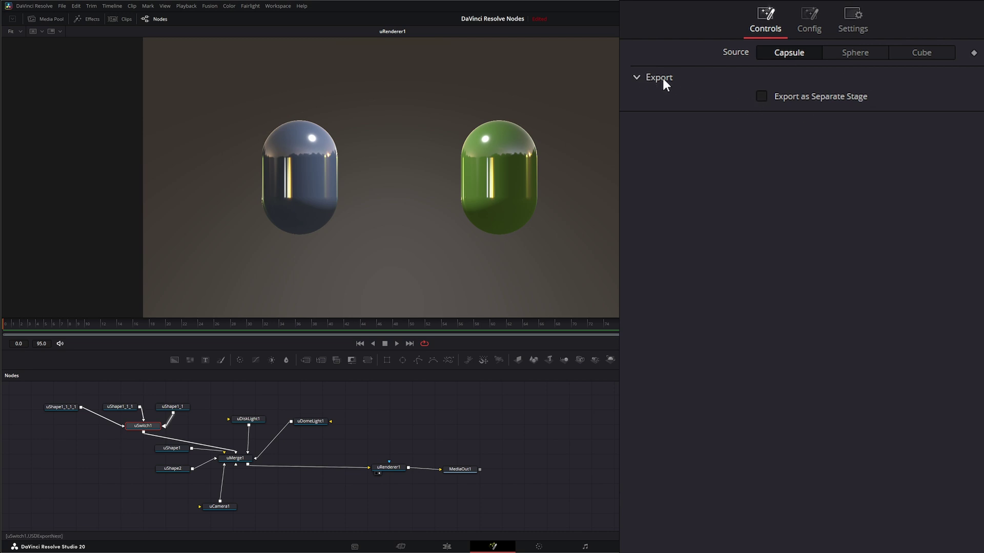
{"action": "left_click", "coordinate": [634, 79]}
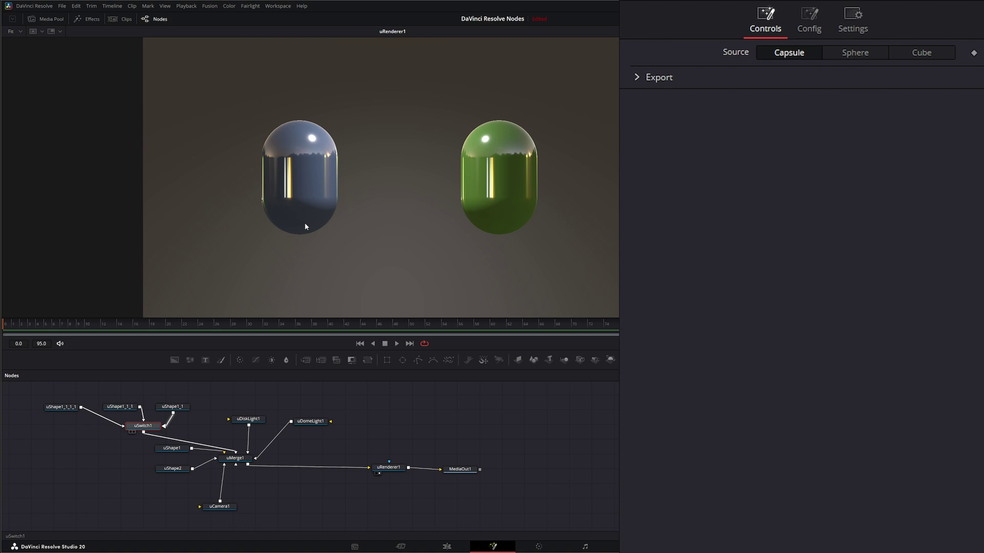
Step: View uSwitch1 on its own to examine its sphere, and return the viewer to uRenderer1
{"action": "key", "text": "1"}
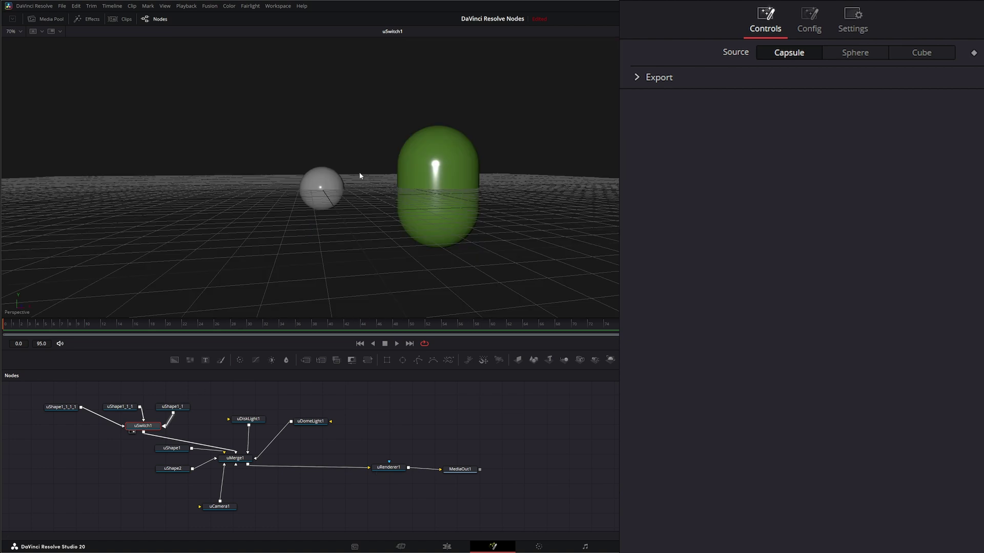
{"action": "left_click", "coordinate": [321, 183]}
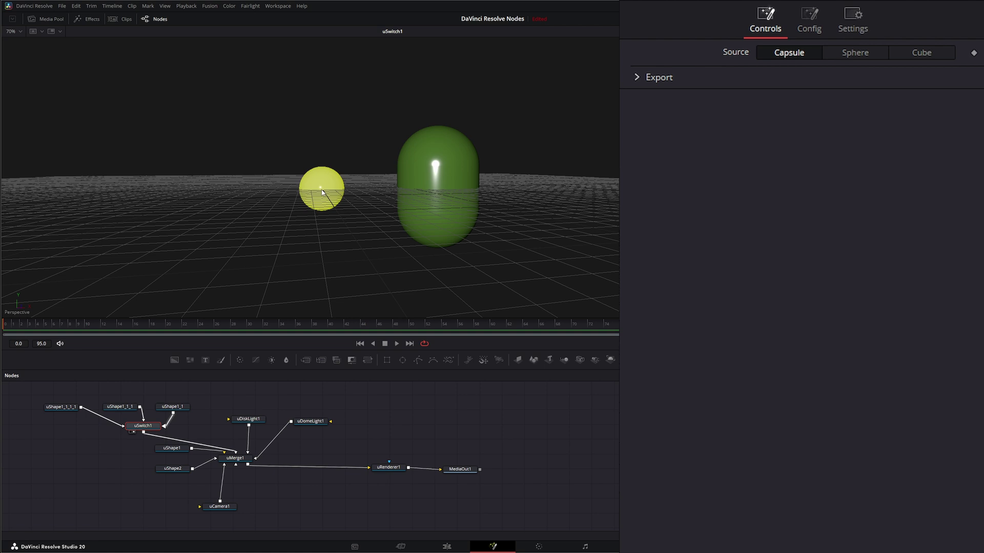
{"action": "left_click_drag", "start_coordinate": [388, 468], "coordinate": [386, 244]}
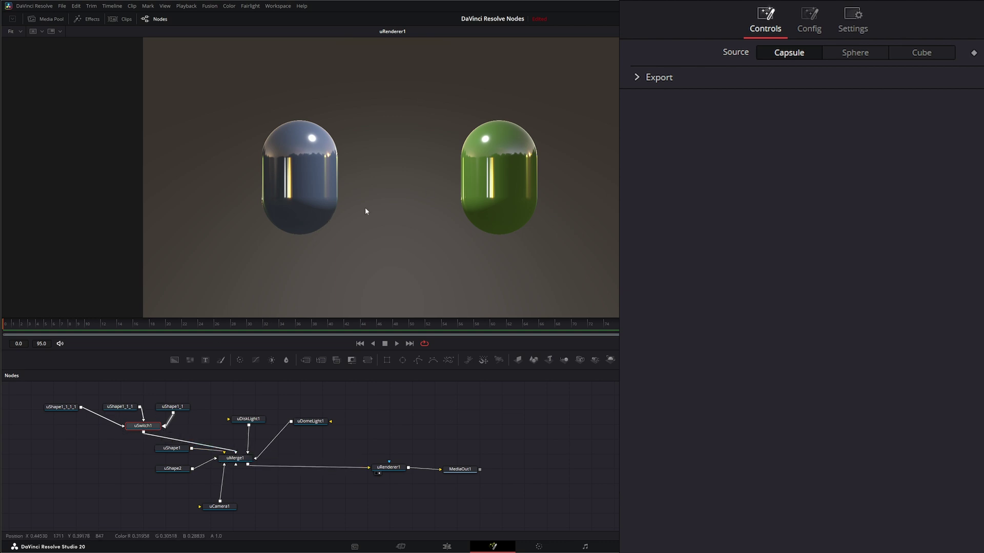
Step: Add a uTransform node and insert it on the connection between uMerge1 and uRenderer1
{"action": "key", "text": "shift+space"}
{"action": "type", "text": "usw"}
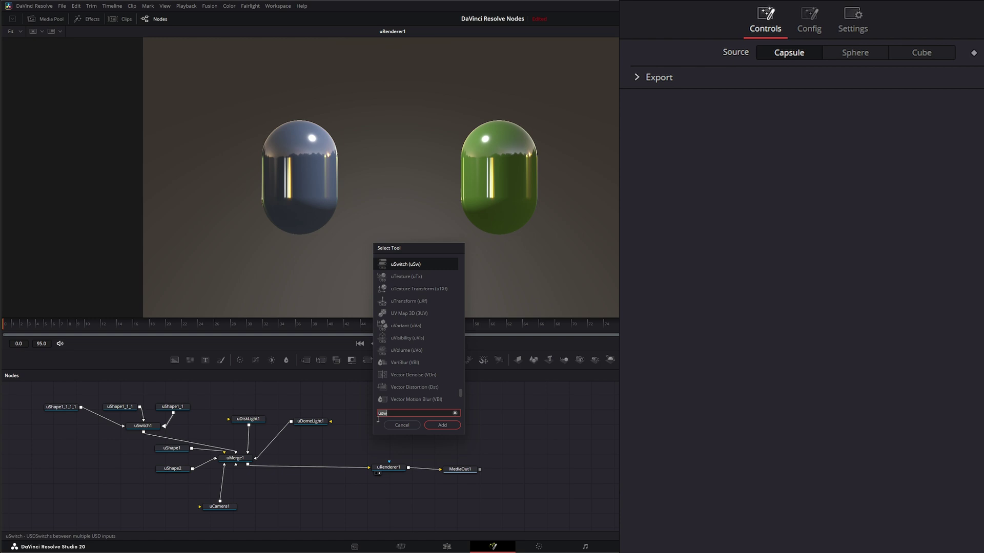
{"action": "key", "text": "BackSpace"}
{"action": "key", "text": "BackSpace"}
{"action": "type", "text": "xf"}
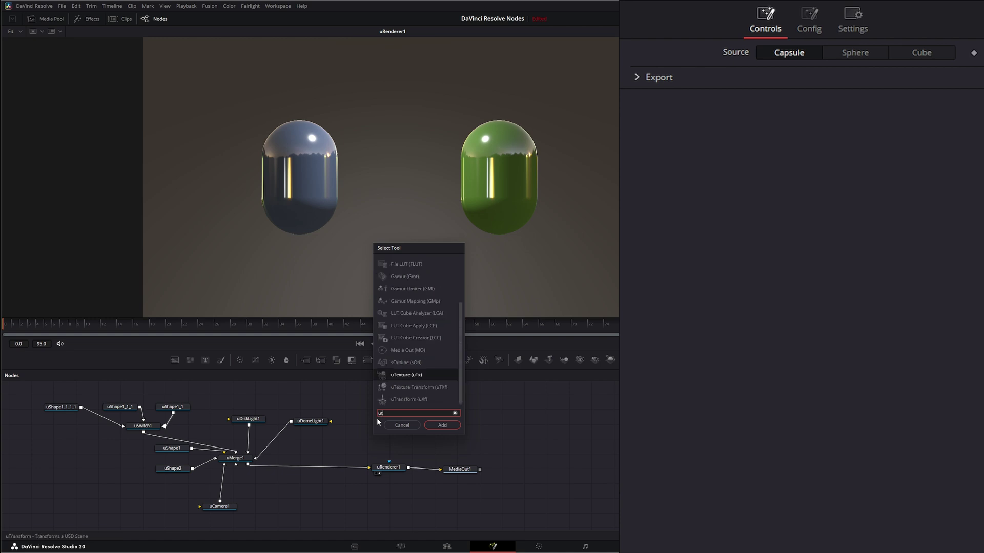
{"action": "key", "text": "Return"}
{"action": "left_click_drag", "start_coordinate": [378, 421], "coordinate": [324, 469]}
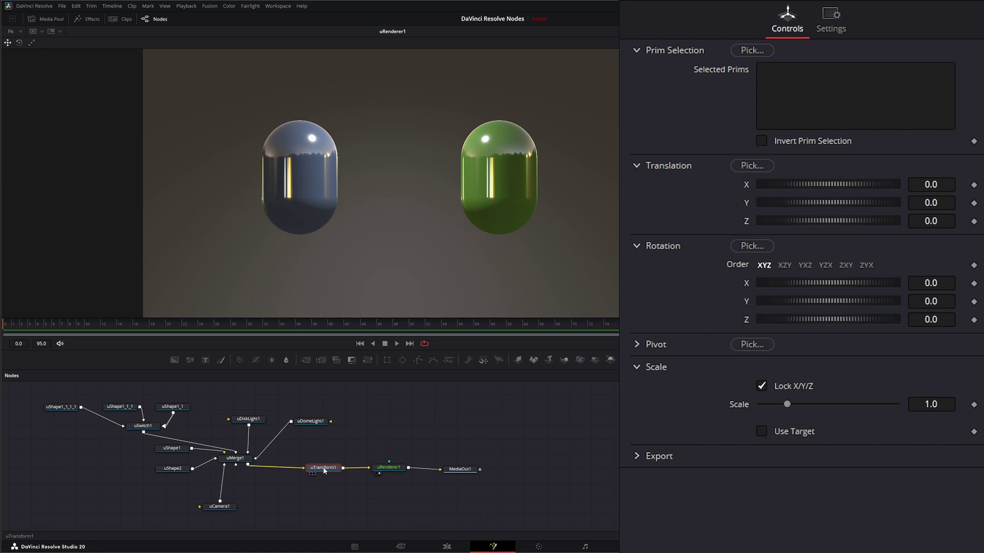
Step: Set uTransform1's prim selection to uSwitch1, showing prims of type All in the selection list
{"action": "left_click", "coordinate": [753, 50]}
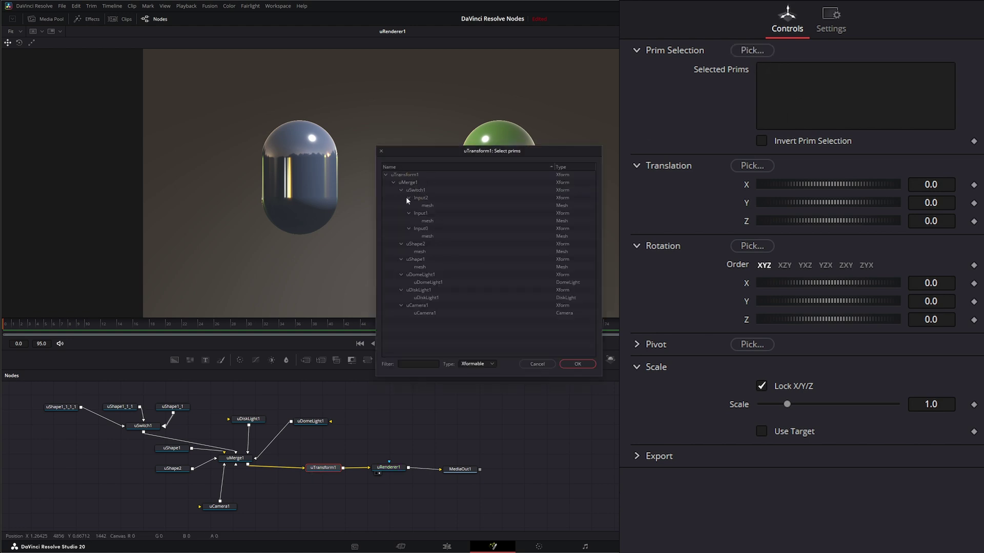
{"action": "left_click", "coordinate": [480, 365]}
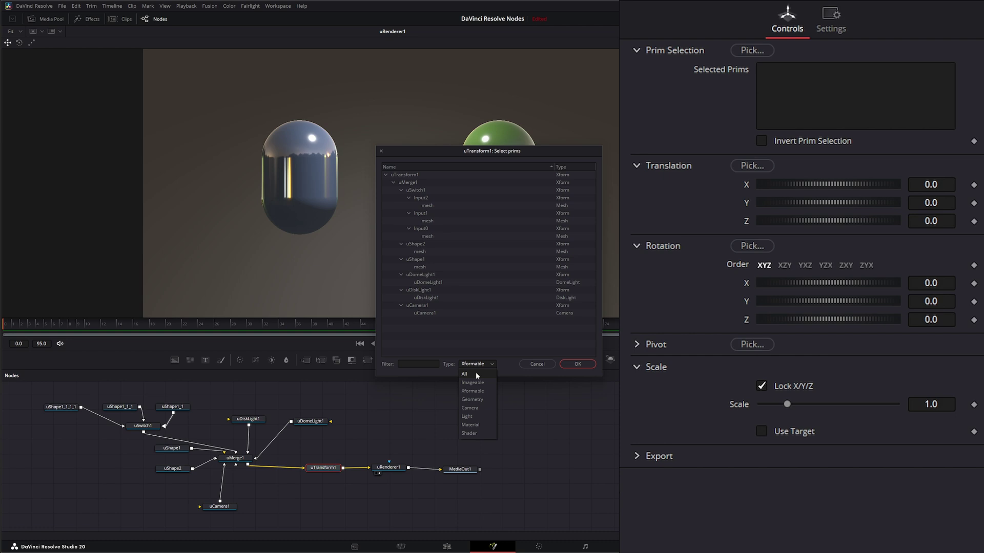
{"action": "left_click", "coordinate": [475, 374]}
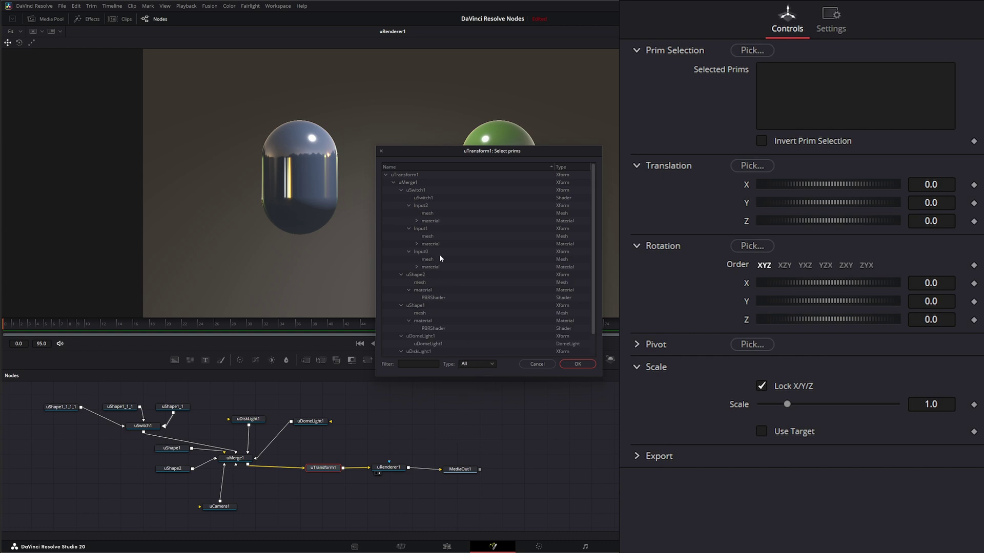
{"action": "left_click", "coordinate": [417, 192]}
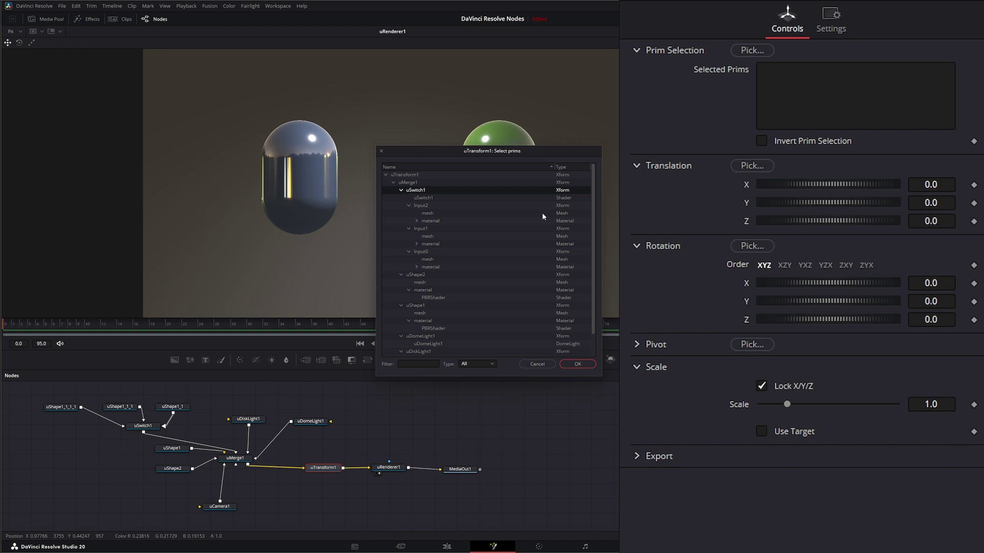
{"action": "left_click", "coordinate": [577, 364]}
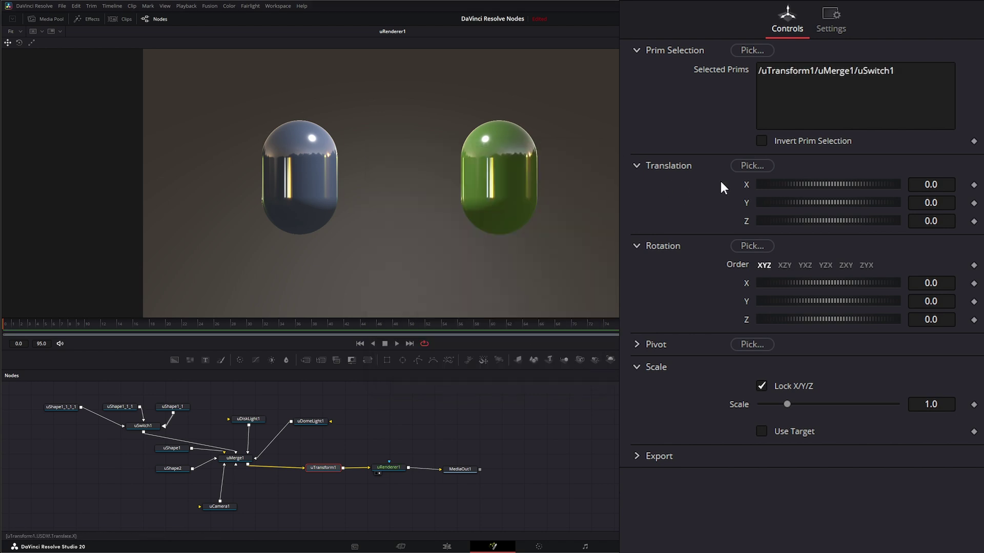
Step: Try translating uSwitch1 by 0.283 in X with uTransform1, and reset the X translation to its default
{"action": "mouse_move", "coordinate": [829, 184]}
{"action": "left_mouse_down"}
{"action": "mouse_move", "coordinate": [800, 186]}
{"action": "mouse_move", "coordinate": [852, 177]}
{"action": "mouse_move", "coordinate": [823, 183]}
{"action": "mouse_move", "coordinate": [843, 184]}
{"action": "left_mouse_up"}
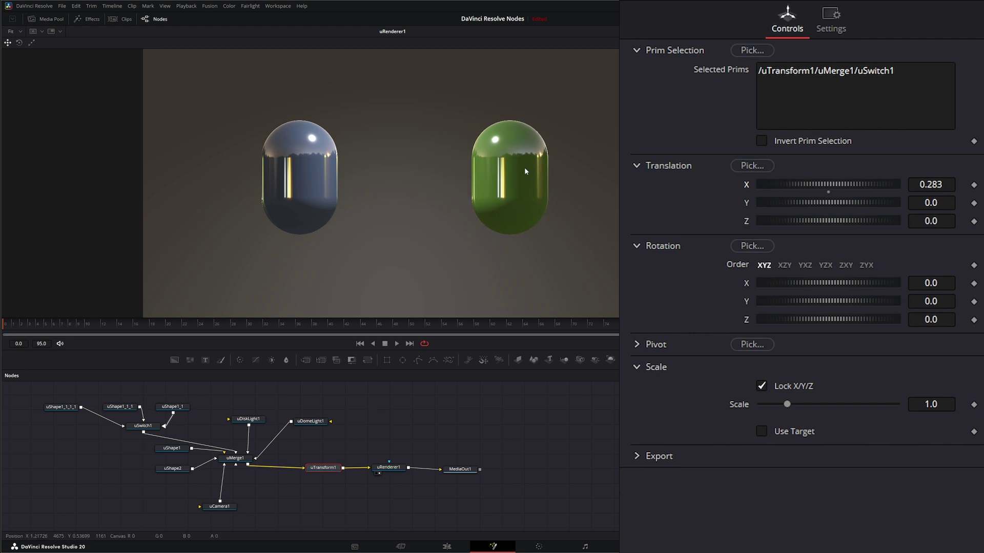
{"action": "double_click", "coordinate": [746, 186]}
Step: Move the uTransform1 node slightly lower in the graph, and review uSwitch1's input names and source choices
{"action": "mouse_move", "coordinate": [321, 467]}
{"action": "left_mouse_down"}
{"action": "mouse_move", "coordinate": [348, 469]}
{"action": "mouse_move", "coordinate": [287, 475]}
{"action": "mouse_move", "coordinate": [328, 464]}
{"action": "mouse_move", "coordinate": [318, 476]}
{"action": "left_mouse_up"}
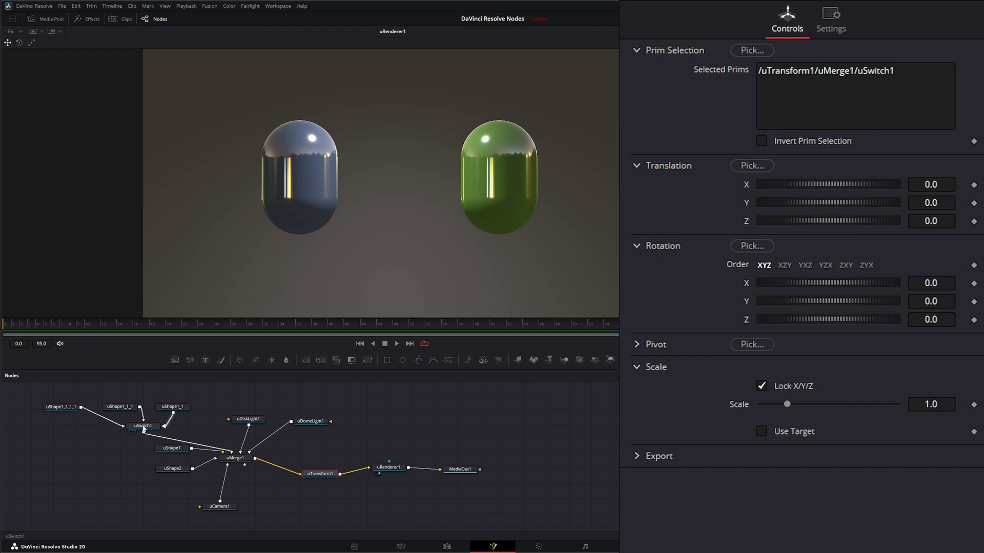
{"action": "left_click", "coordinate": [144, 428]}
{"action": "left_click", "coordinate": [819, 23]}
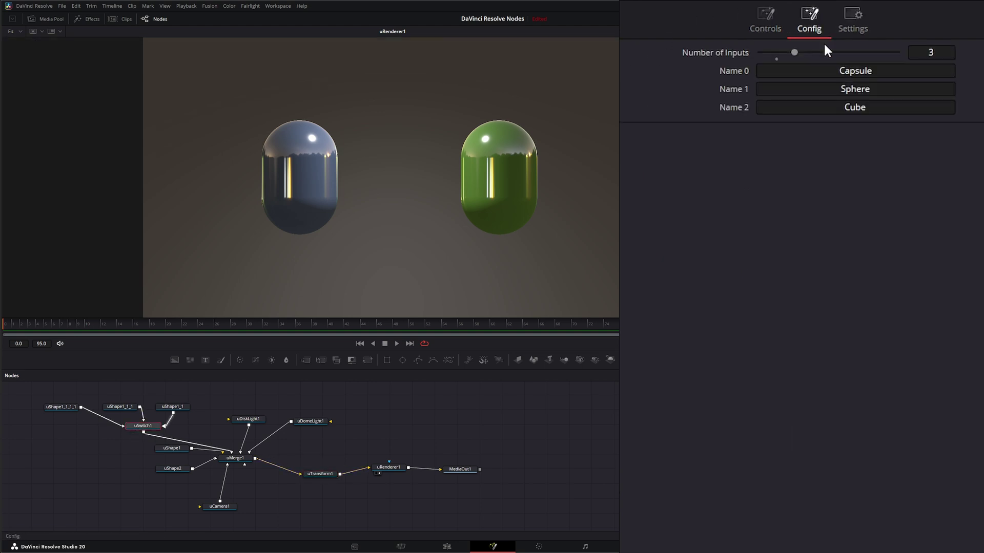
{"action": "left_click", "coordinate": [765, 21]}
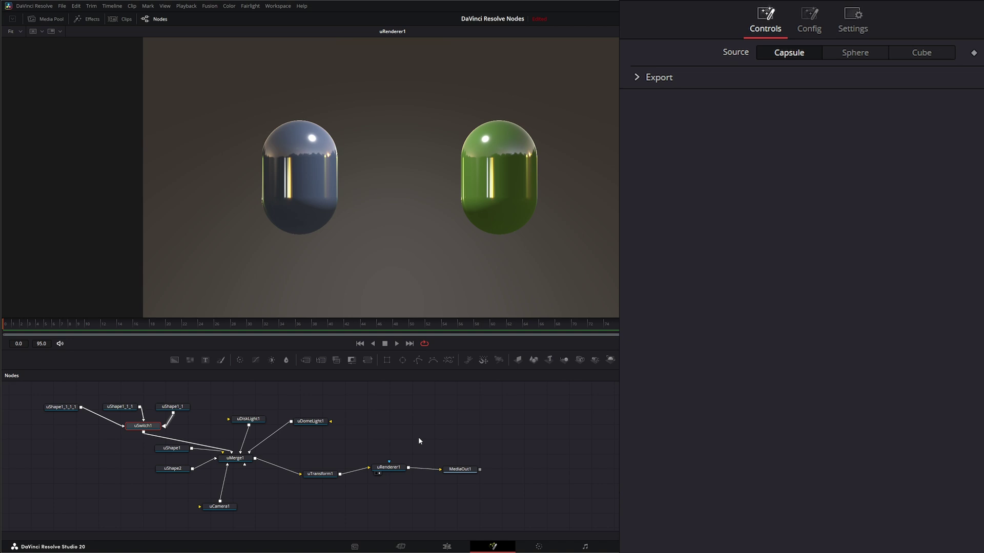
Step: Transform uSwitch1 through uTransform1 with rotation X 81.8, Y 16.4, Z 67.3 and translation X 0.869, Y -0.707, Z 4.24
{"action": "left_click", "coordinate": [328, 475]}
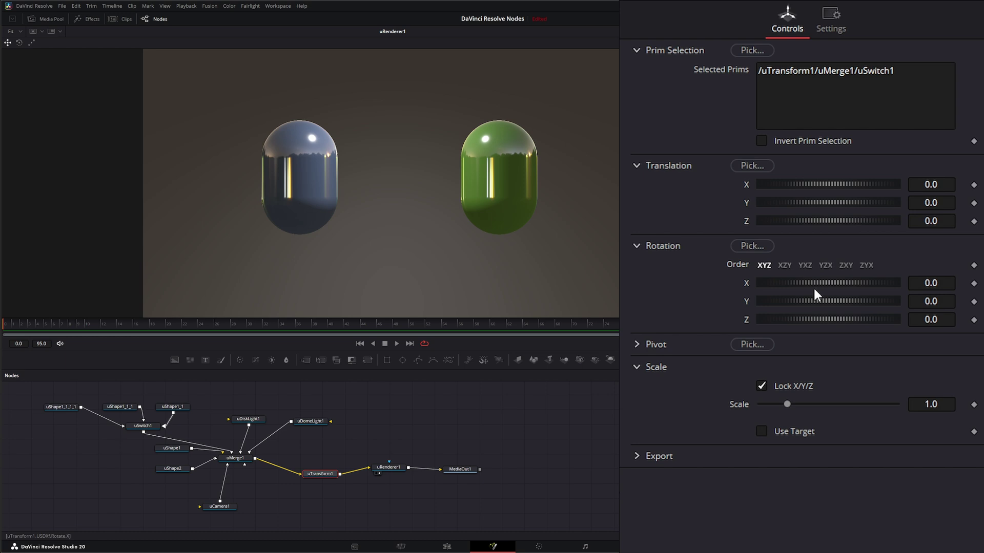
{"action": "left_click_drag", "start_coordinate": [807, 302], "coordinate": [844, 283]}
{"action": "left_click_drag", "start_coordinate": [824, 319], "coordinate": [855, 319]}
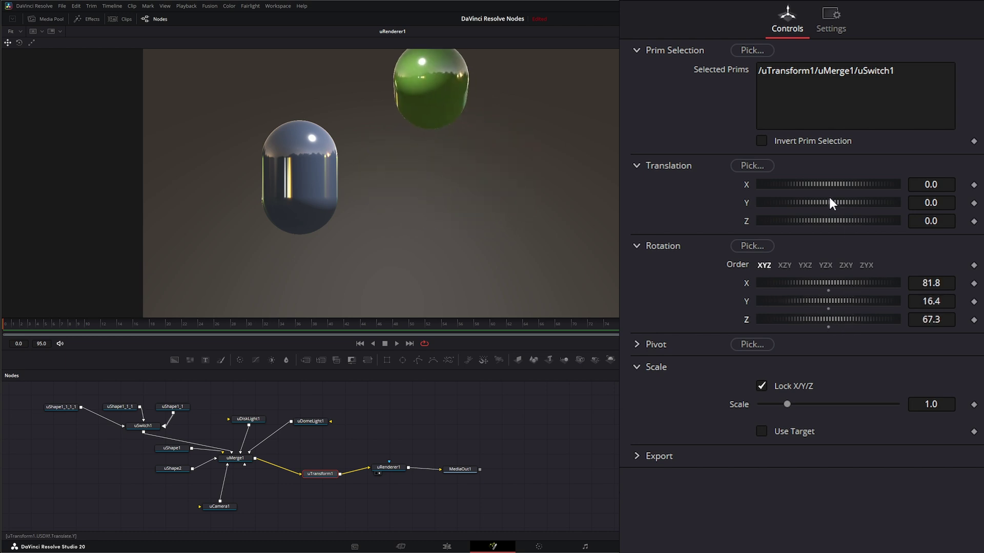
{"action": "left_click_drag", "start_coordinate": [826, 185], "coordinate": [796, 205]}
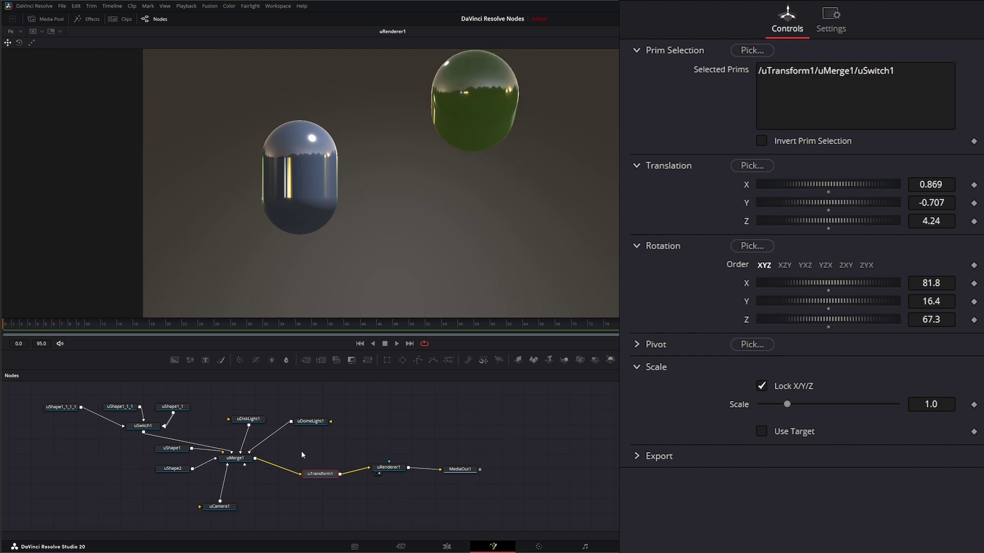
Step: Select the uSwitch1 node in the node graph
{"action": "left_click_drag", "start_coordinate": [97, 451], "coordinate": [165, 417]}
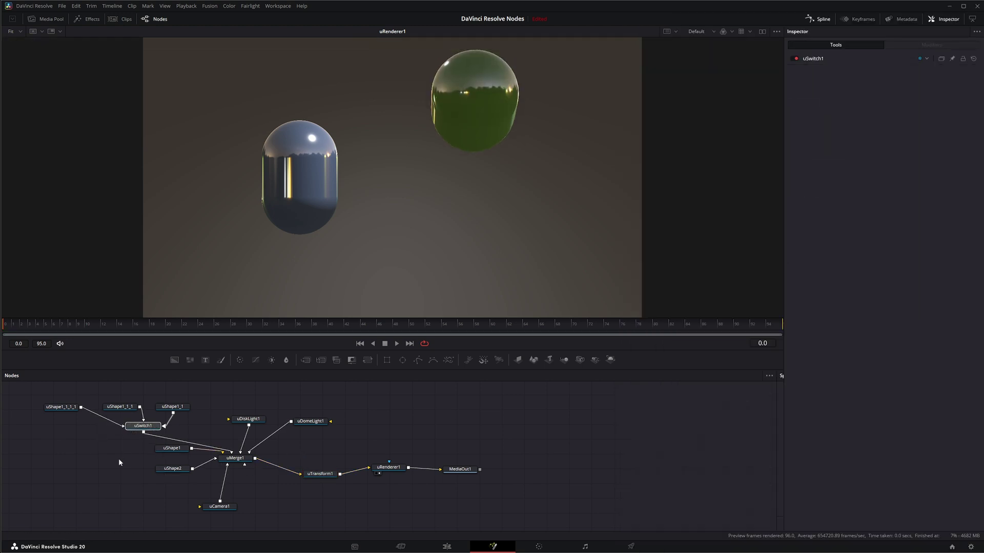